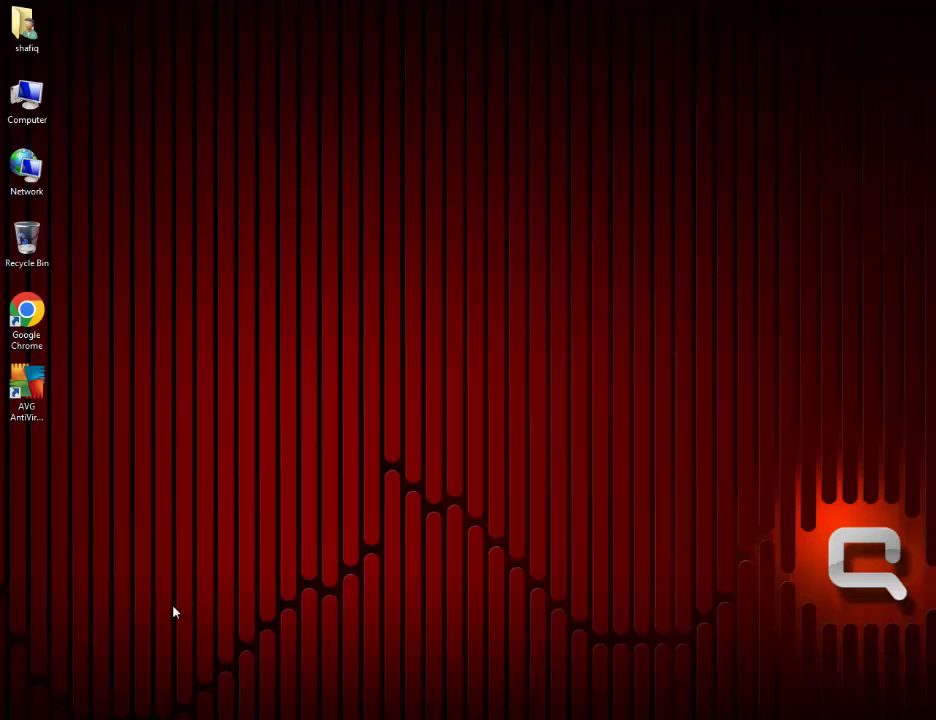
Launch Word 2016 from the Windows 7 Start menu's All Programs list
left_click(40, 716)
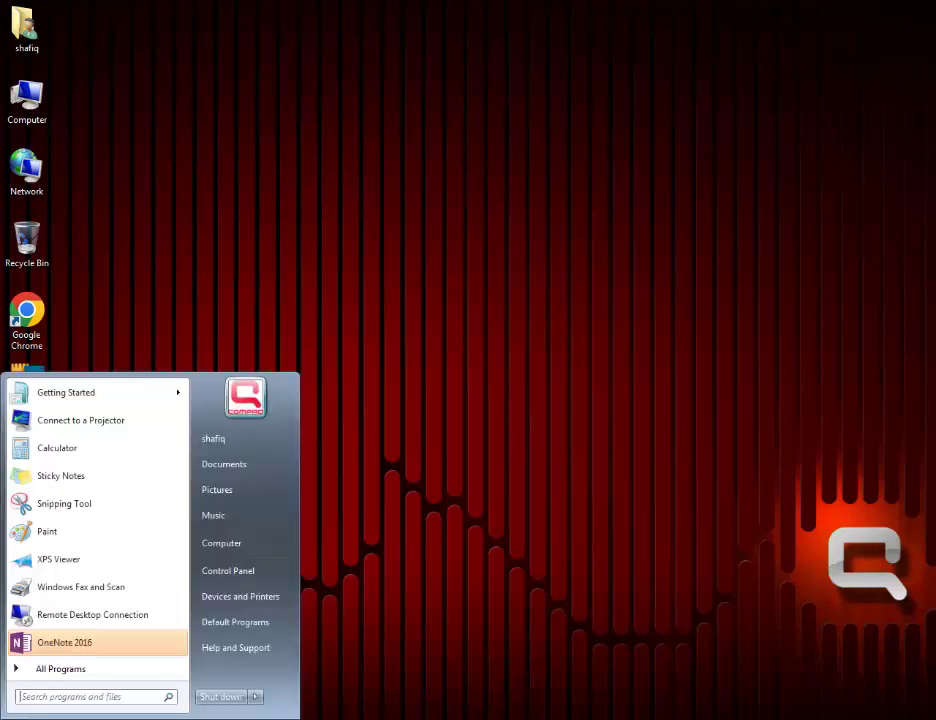
left_click(88, 672)
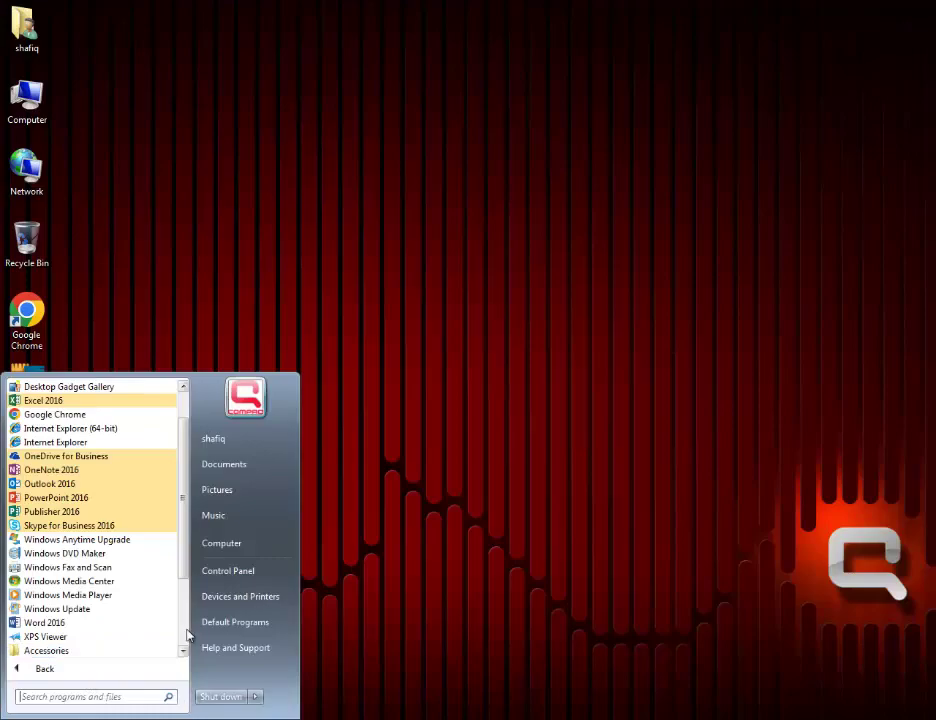
left_click(88, 628)
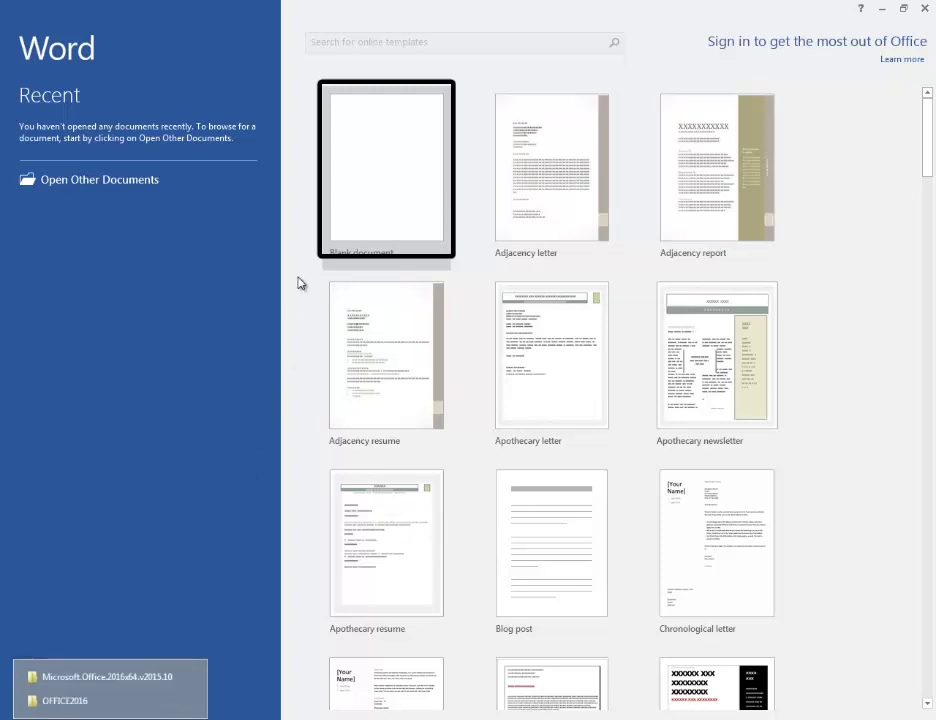
Create a blank document, enter a person's full name, and start a new line below it
left_click(401, 199)
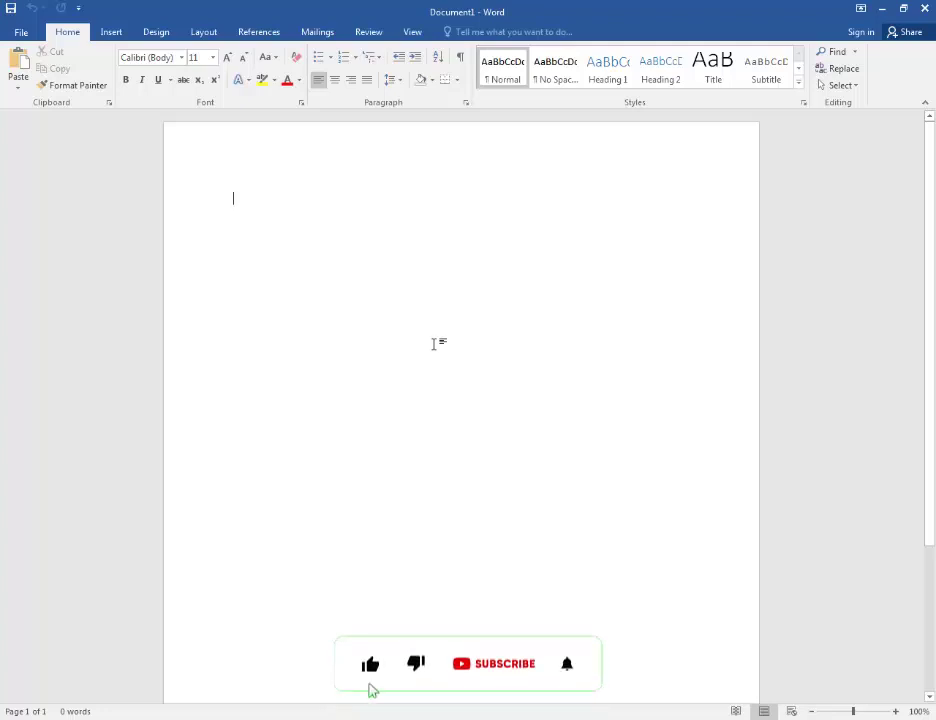
type("S")
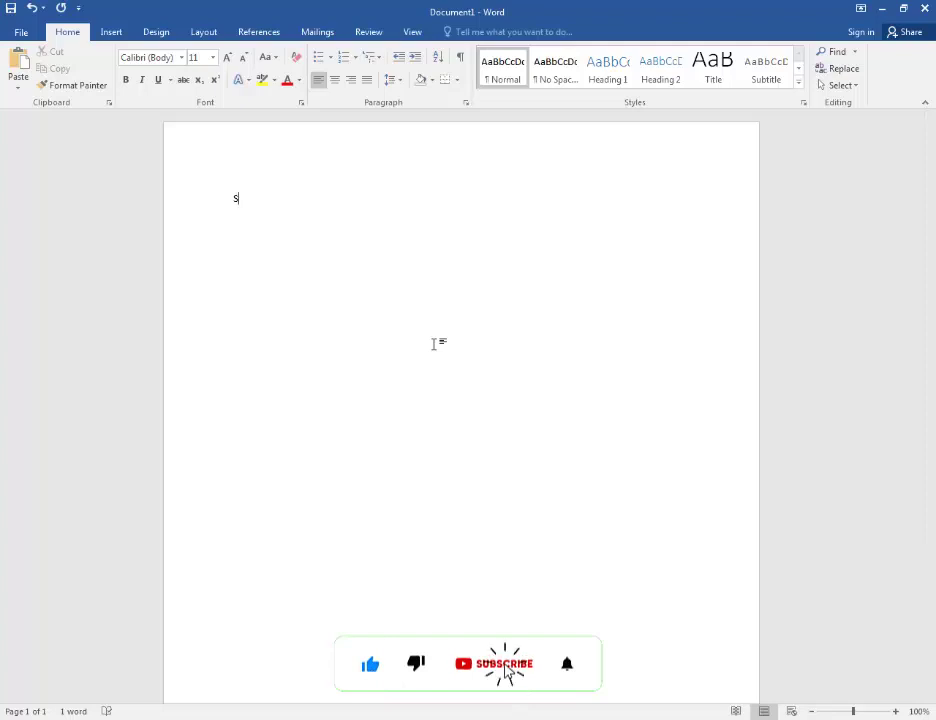
type("haf")
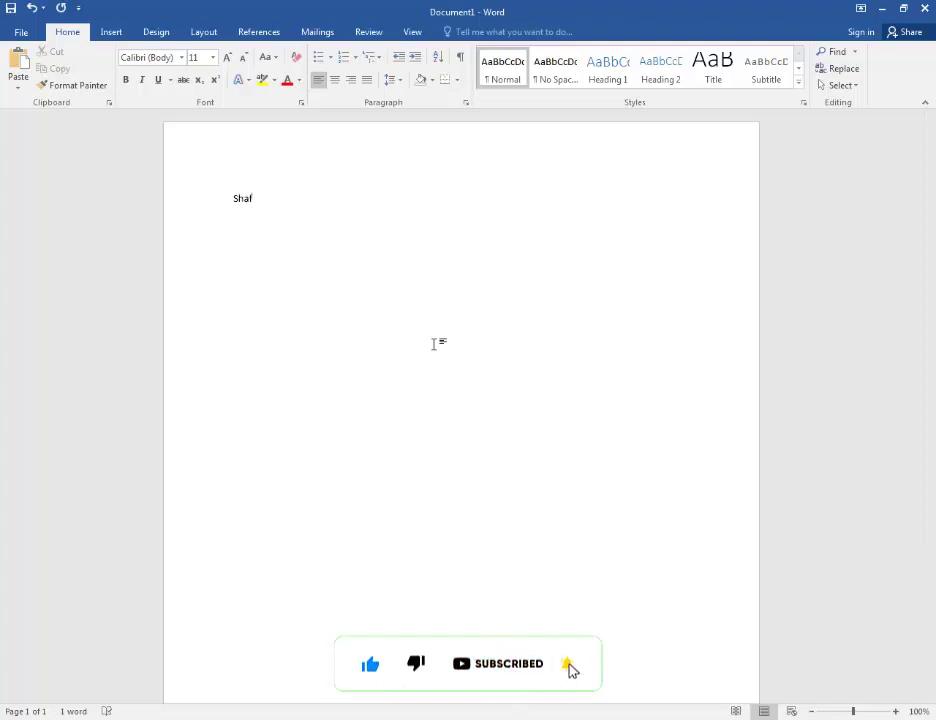
type("ique A")
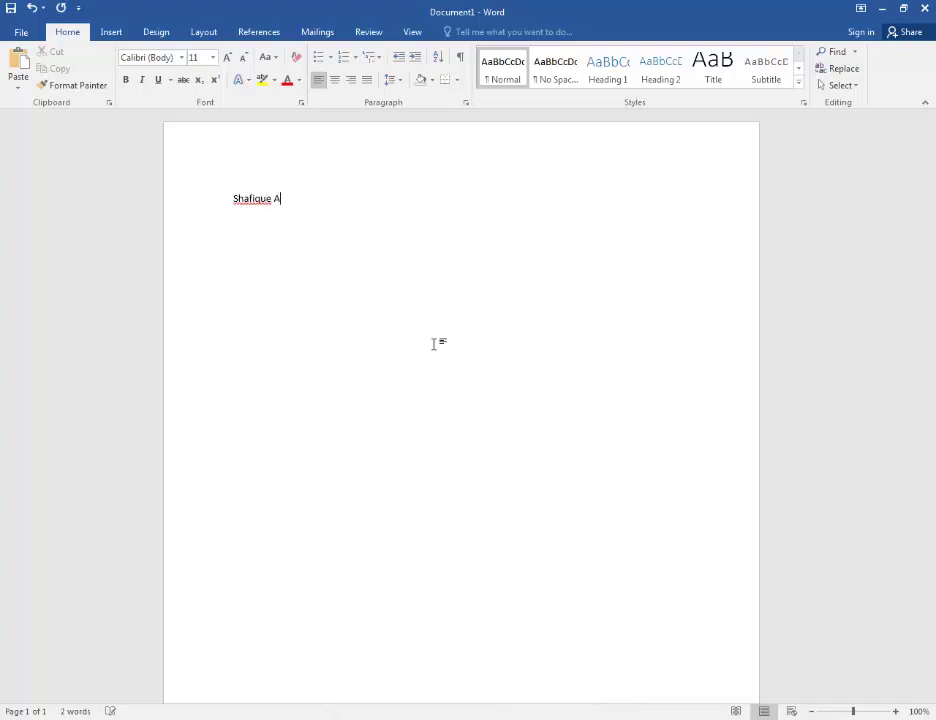
type("hmad")
key("Return")
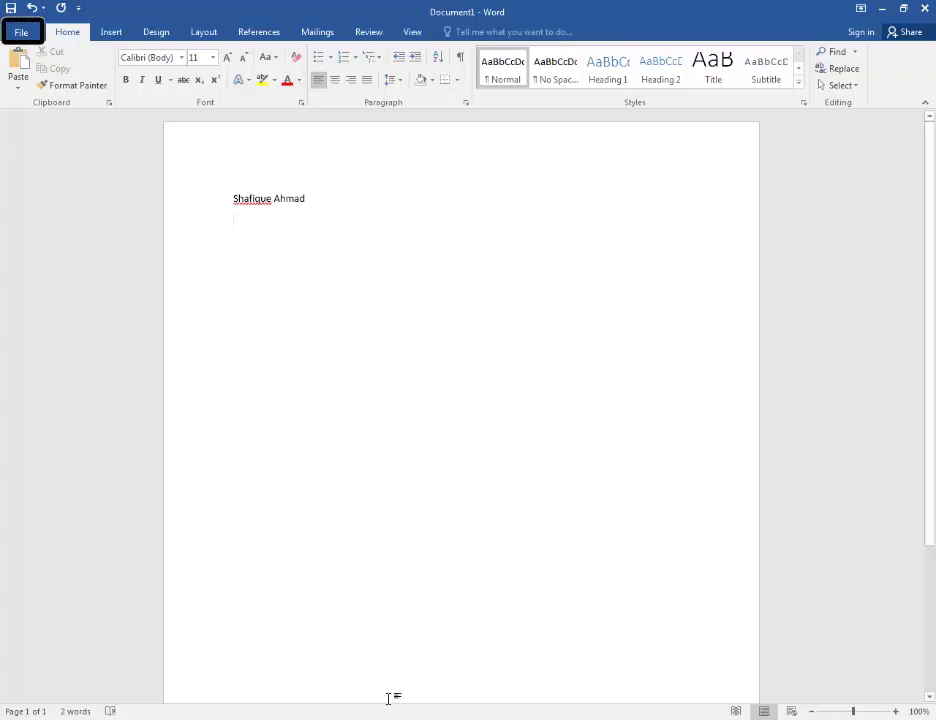
Bring up the Save As page from the File Backstage menu
left_click(31, 45)
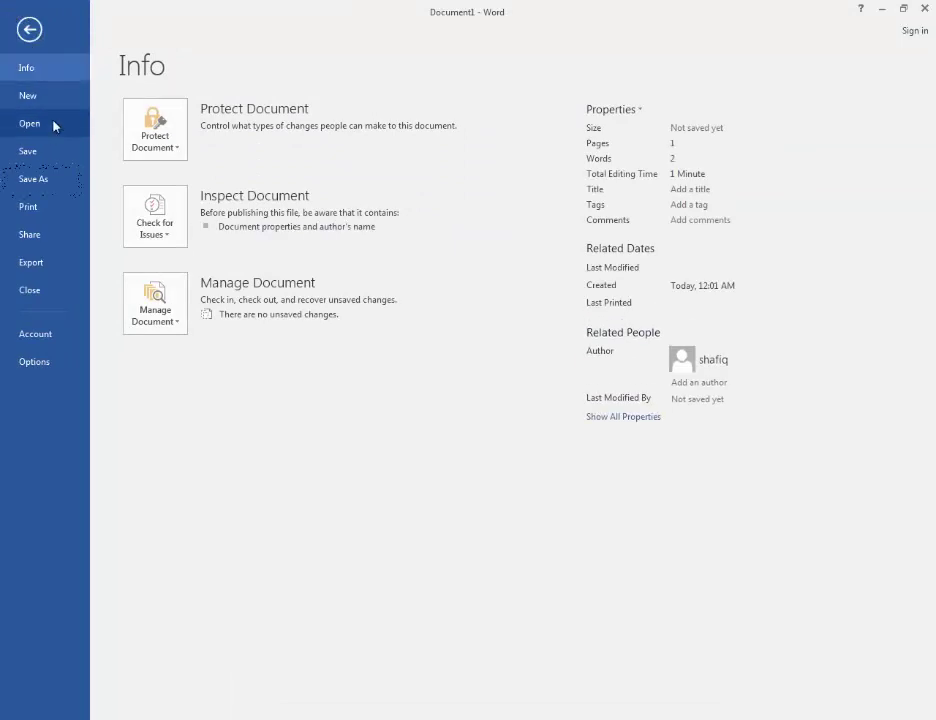
left_click(42, 182)
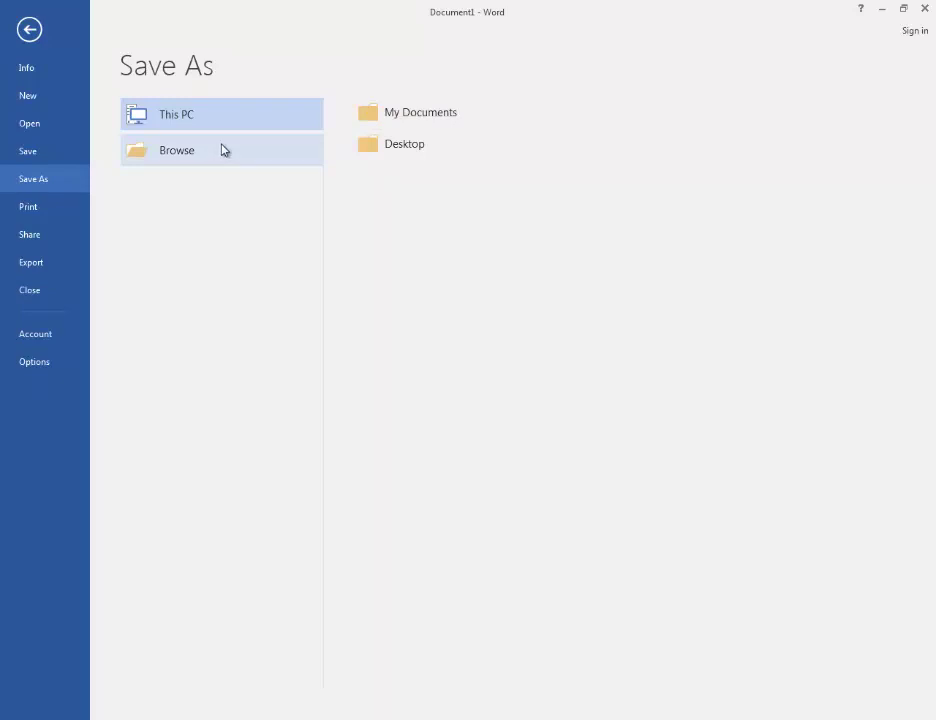
Choose Browse to open the Save As dialog on the Documents library
left_click(224, 150)
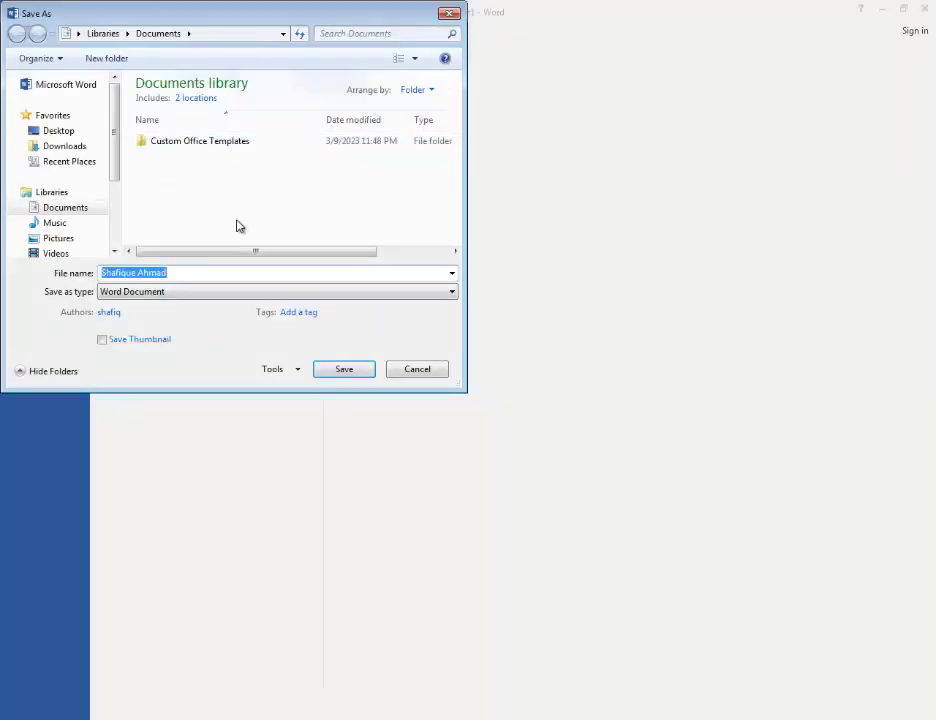